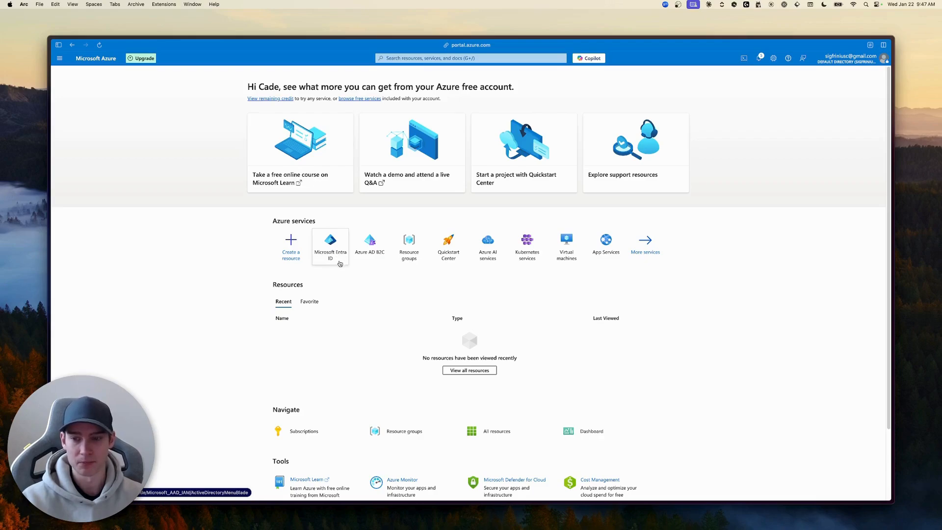
# Step: Search the Azure portal for "entra" and open the App registrations page of Microsoft Entra ID
pyautogui.click(404, 59)
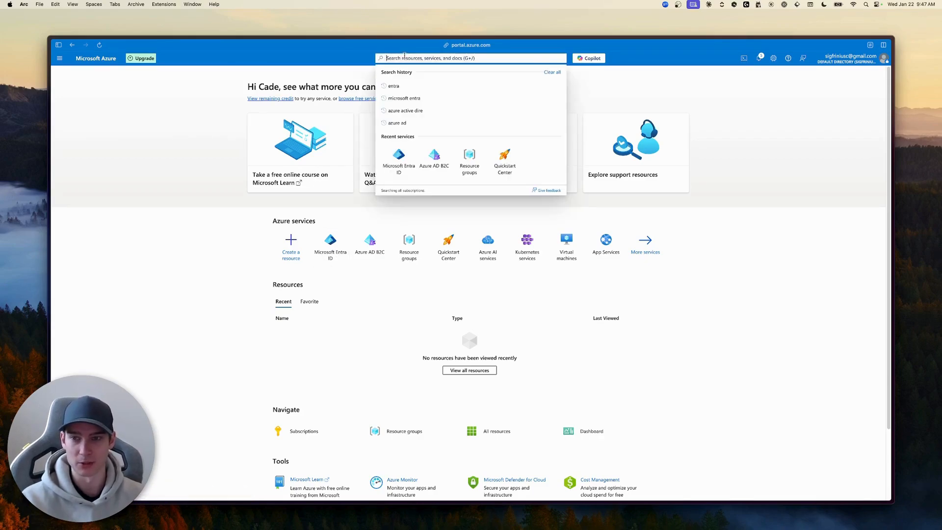
pyautogui.write('entra')
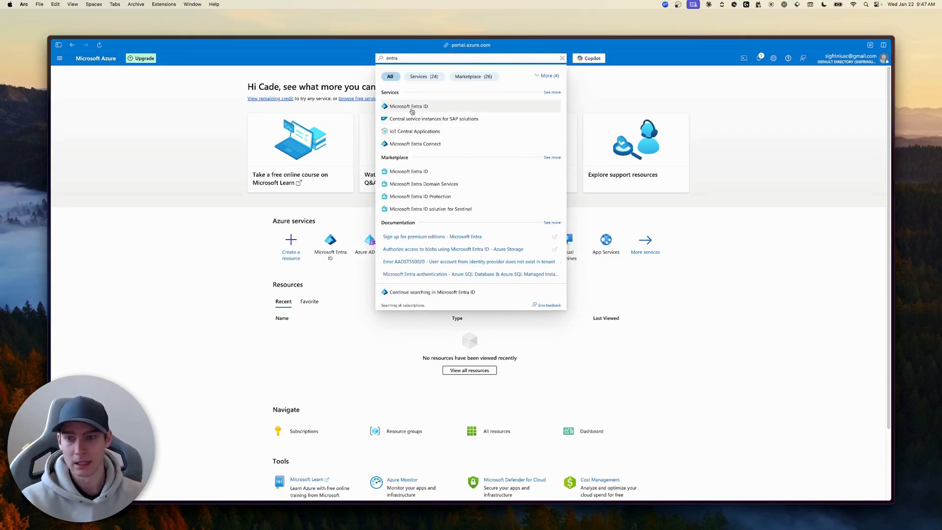
pyautogui.click(410, 109)
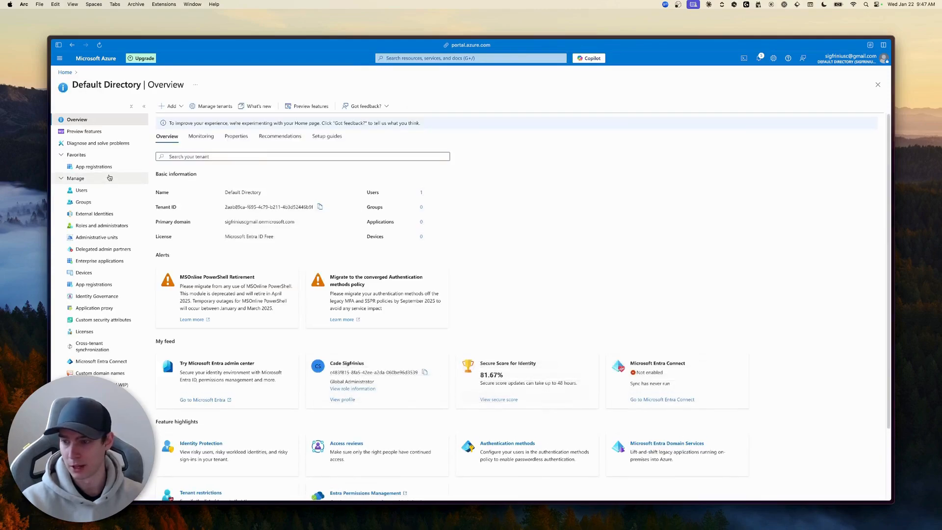
pyautogui.click(96, 287)
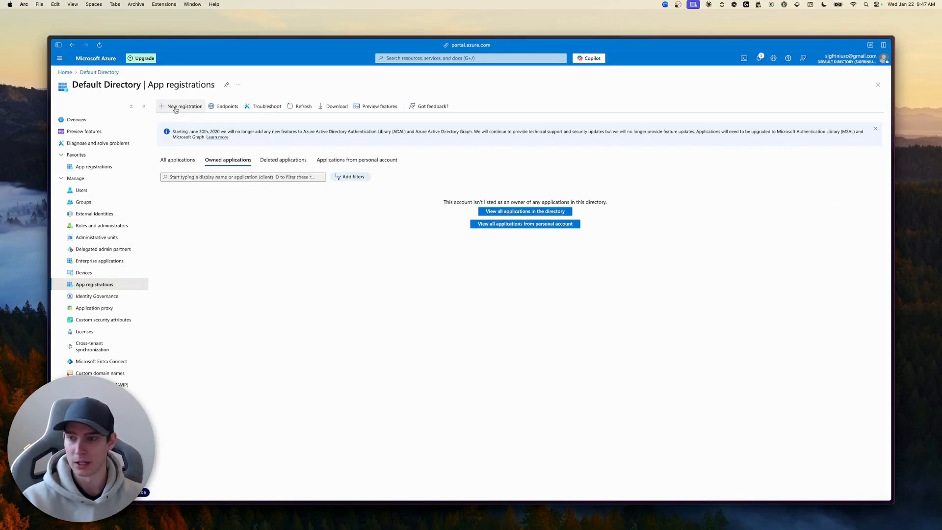
# Step: Start a new app registration and name the application "Proof Demo"
pyautogui.click(176, 108)
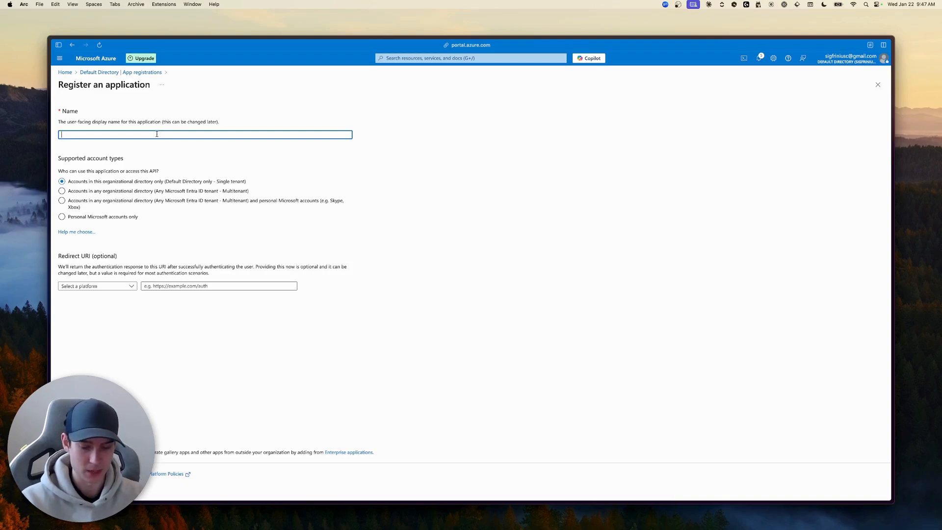
pyautogui.write('Prod')
pyautogui.write('f De')
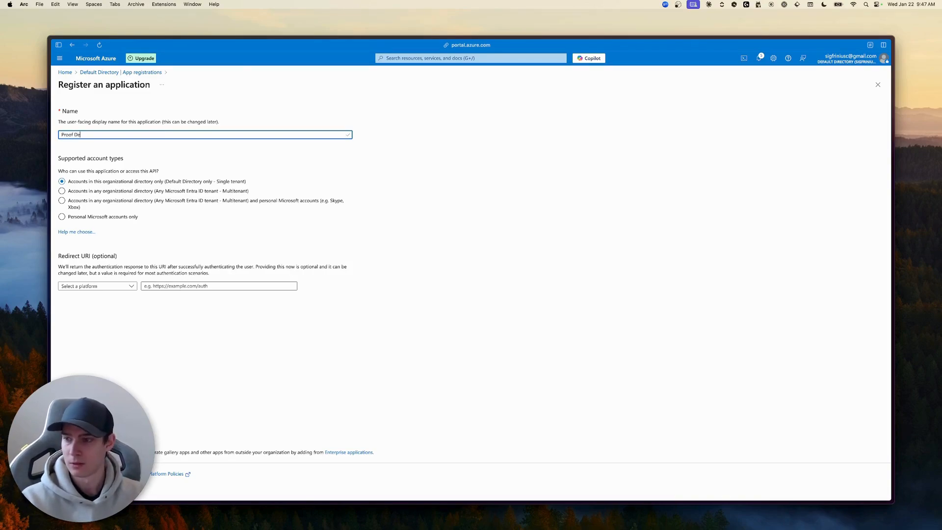
pyautogui.write('mo')
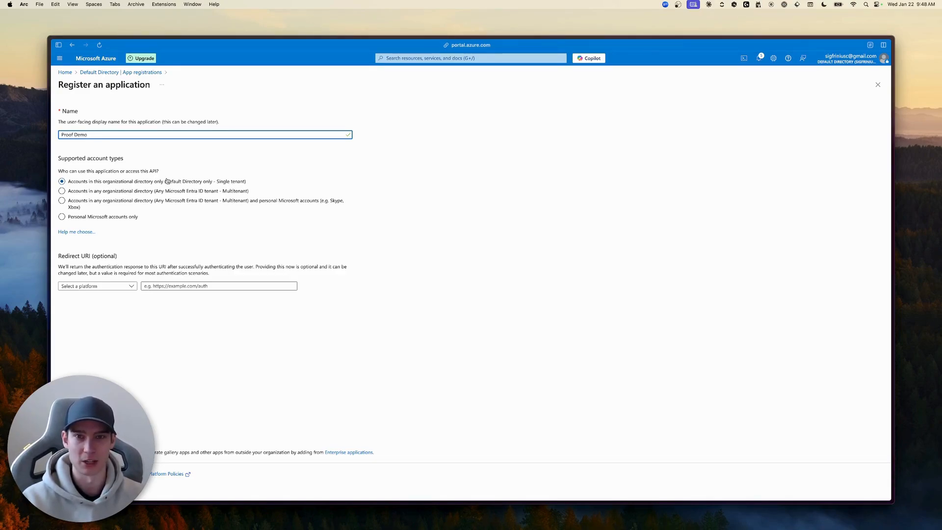
# Step: Set the redirect URI platform of the Proof Demo registration to Web
pyautogui.click(97, 286)
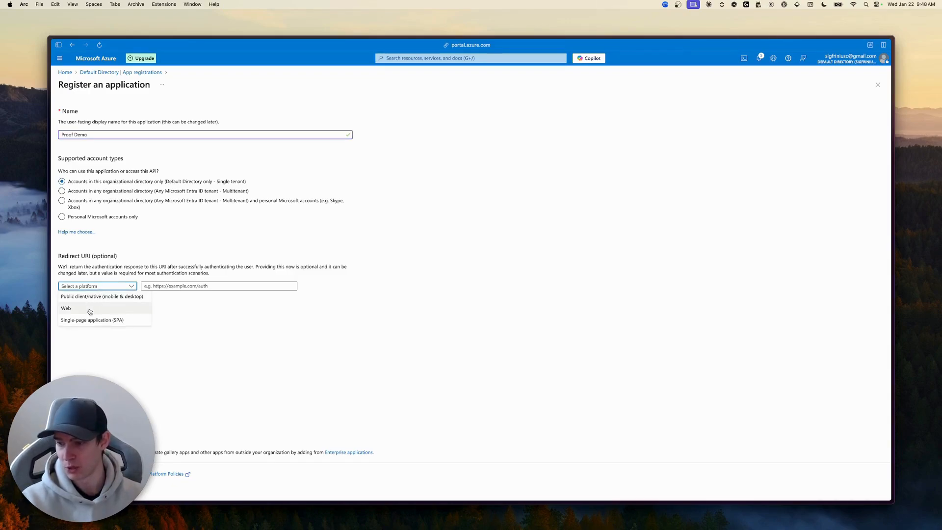
pyautogui.click(90, 309)
pyautogui.click(215, 287)
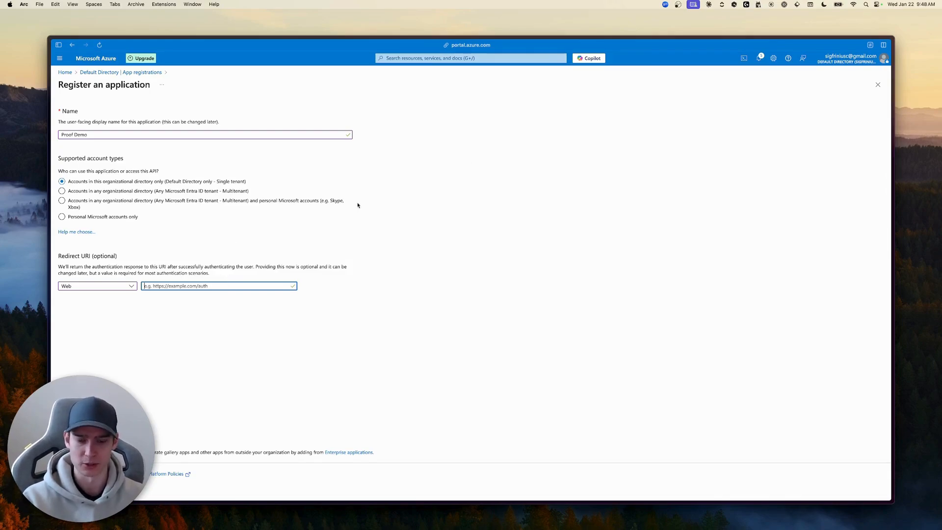
pyautogui.hotkey('ctrl', 'Tab')
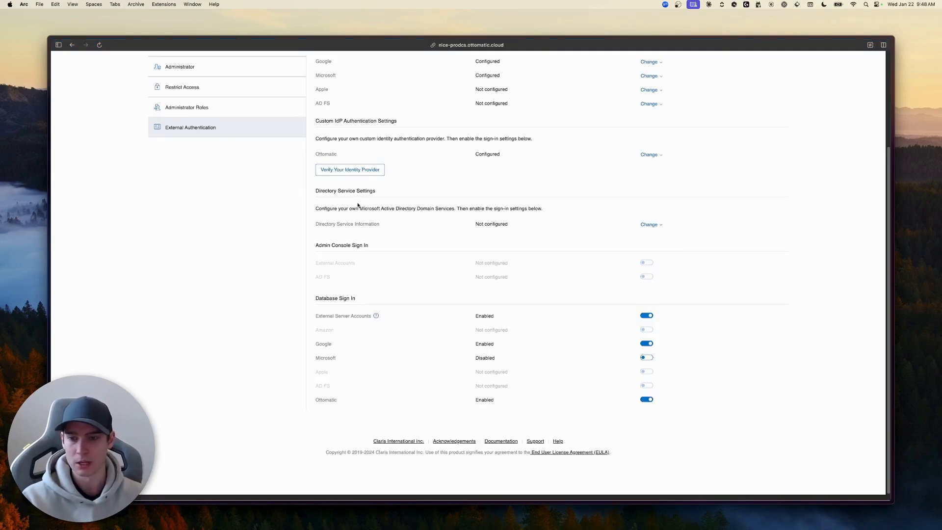
pyautogui.click(446, 47)
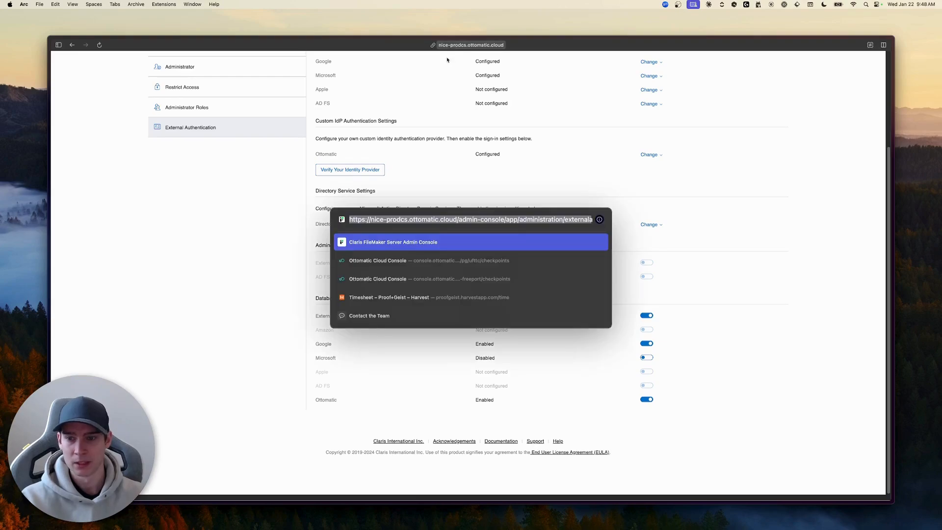
pyautogui.click(349, 219)
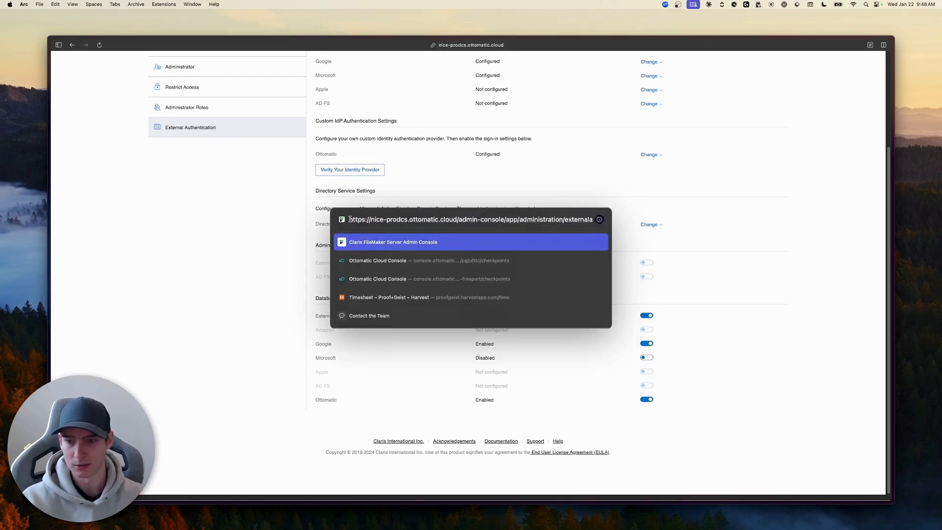
pyautogui.moveTo(349, 219); pyautogui.dragTo(457, 219)
pyautogui.press('super+c')
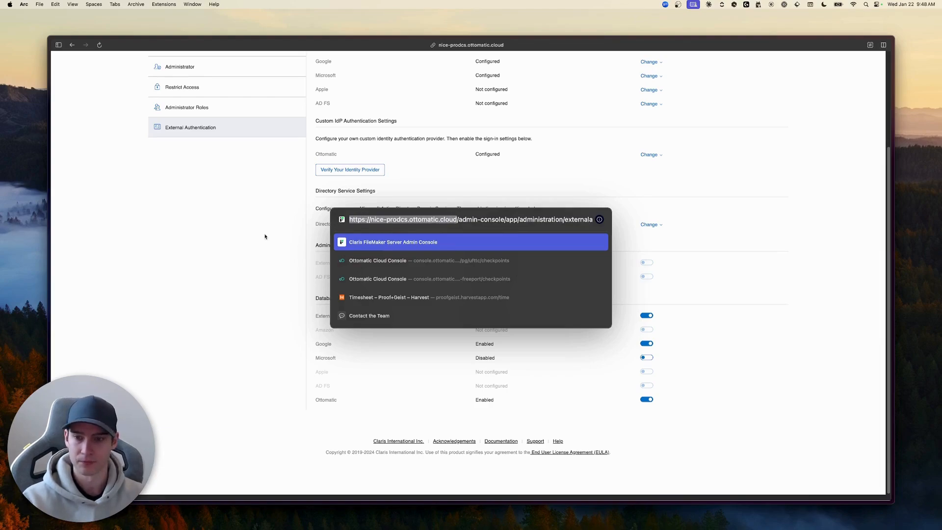
pyautogui.press('Escape')
pyautogui.hotkey('ctrl', 'Tab')
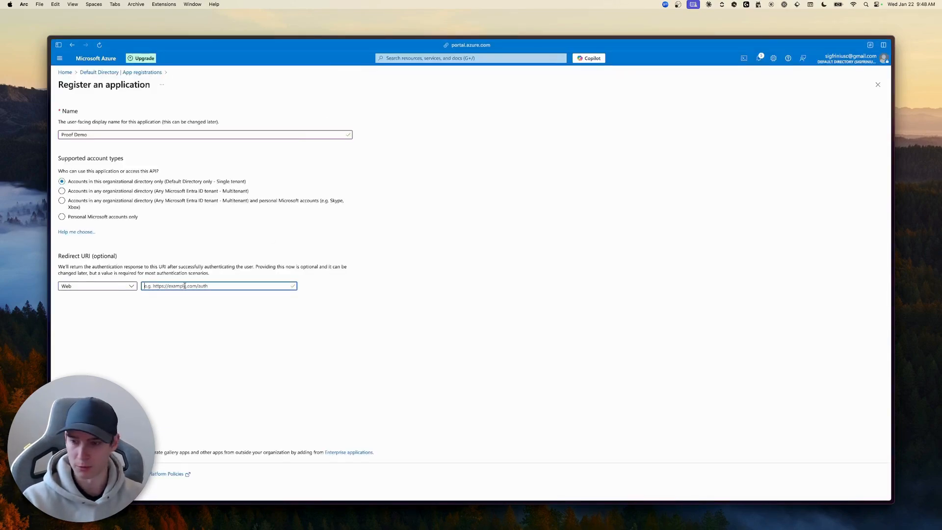
pyautogui.press('super+v')
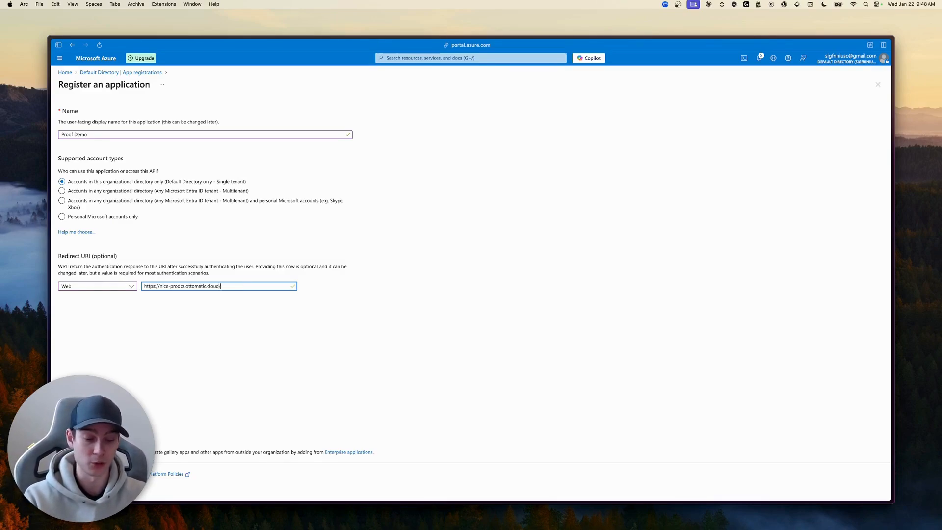
pyautogui.write('/oa')
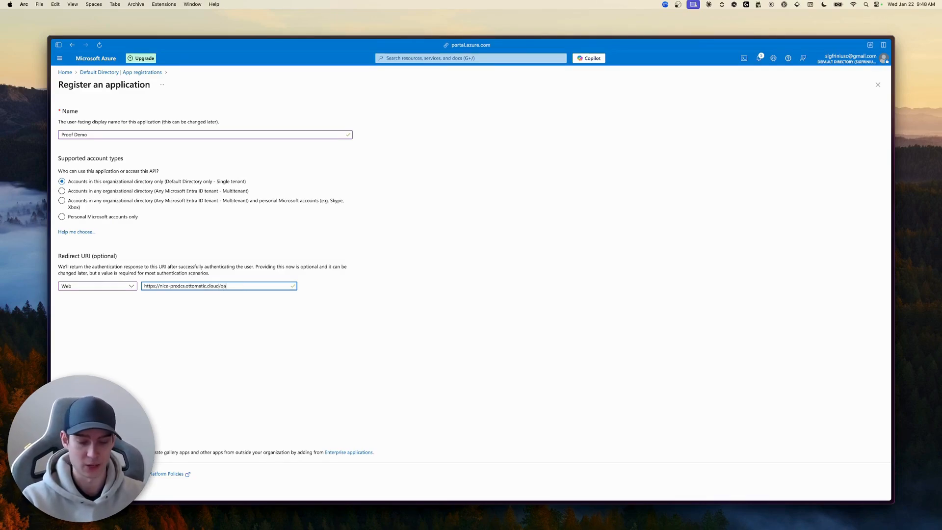
pyautogui.write('uth/red')
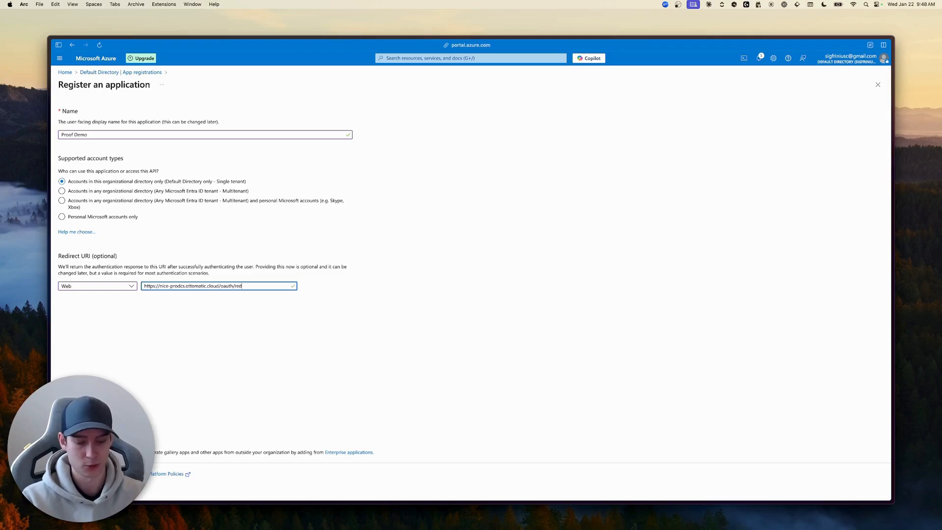
pyautogui.write('irect')
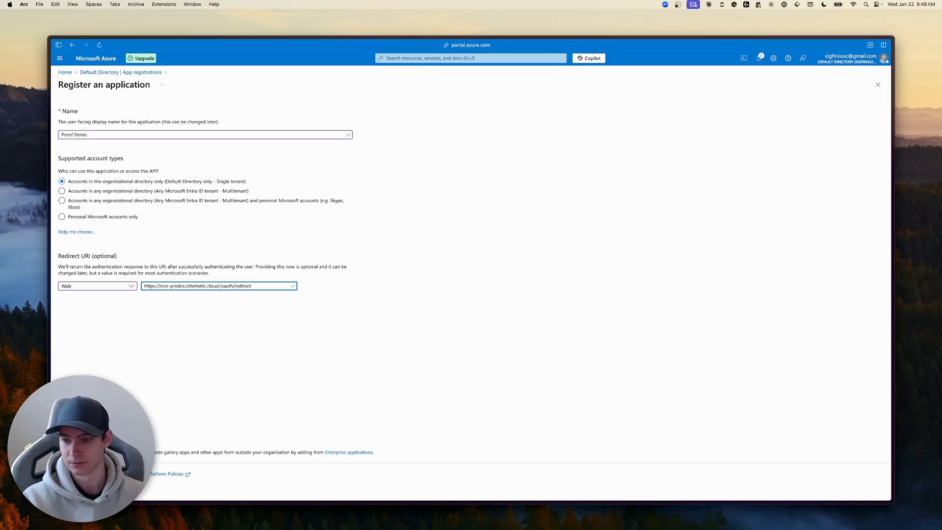
pyautogui.click(73, 487)
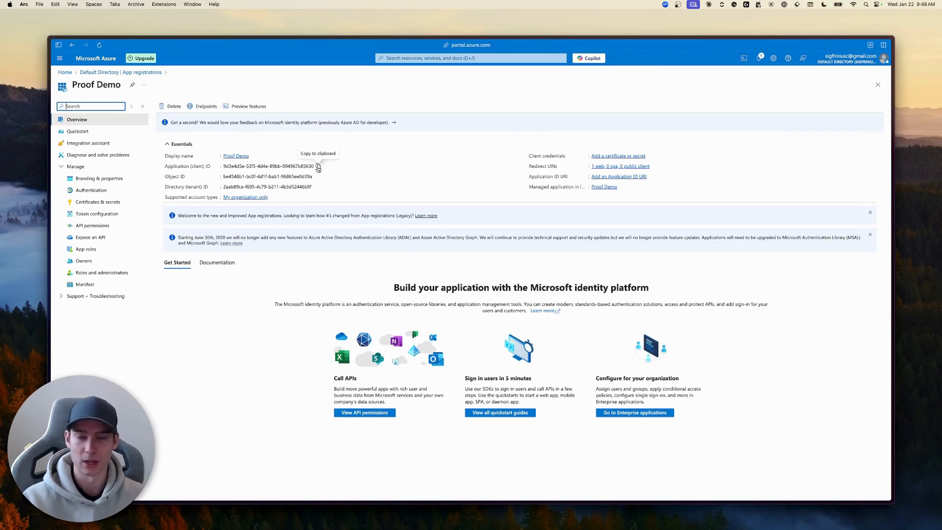
# Step: Copy Proof Demo's application (client) ID and open the Microsoft provider settings under External Authentication in the FileMaker Server Admin Console
pyautogui.click(317, 167)
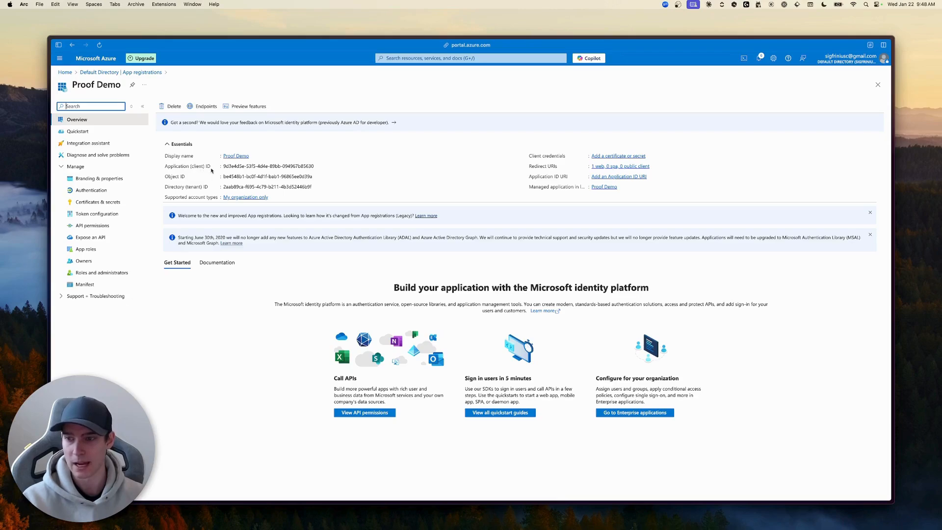
pyautogui.click(318, 166)
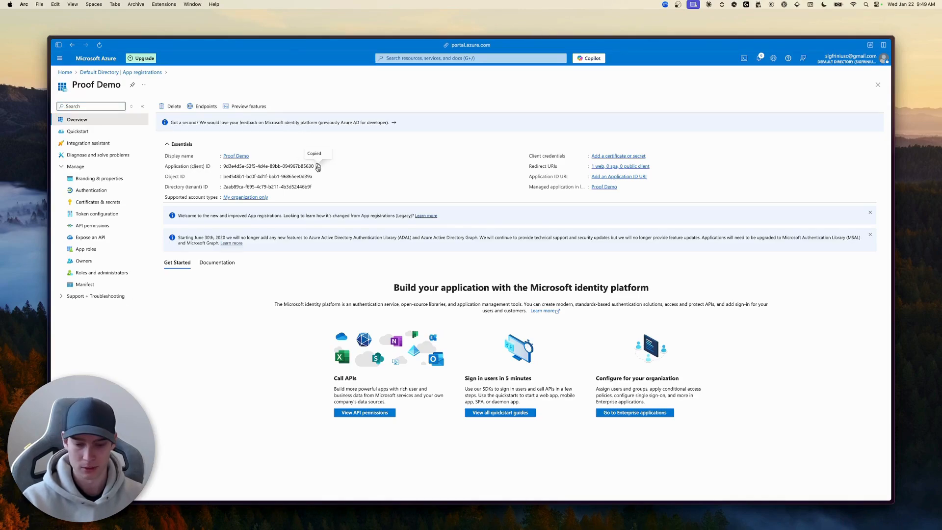
pyautogui.press('cmd+Tab')
pyautogui.scroll(5, 550, 188)
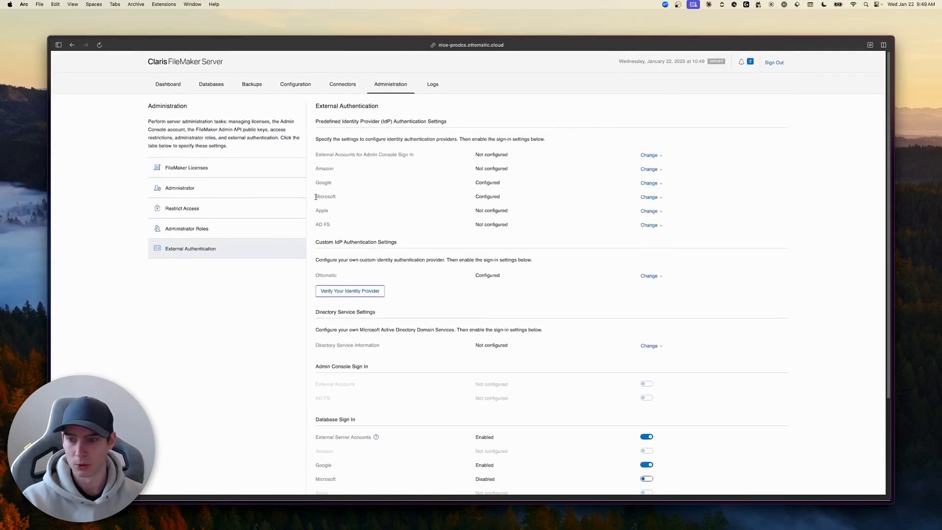
pyautogui.click(156, 88)
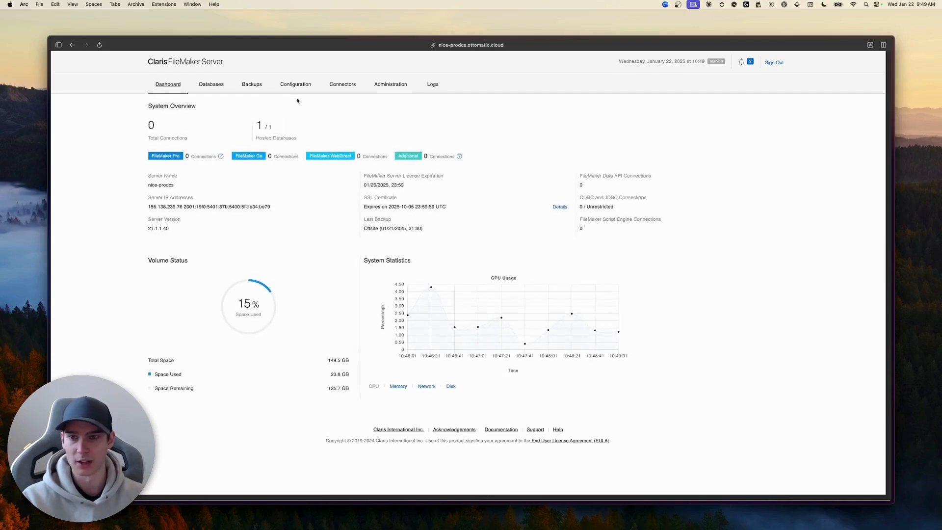
pyautogui.click(397, 86)
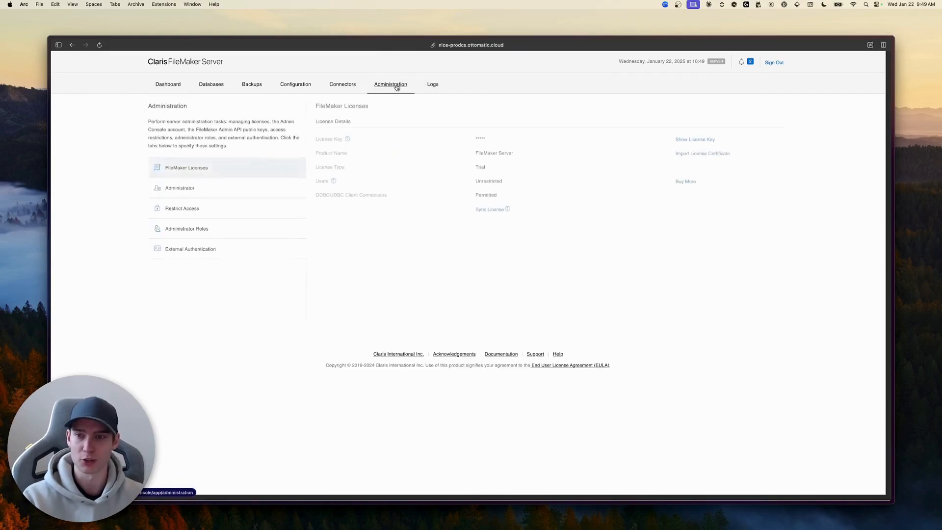
pyautogui.click(188, 248)
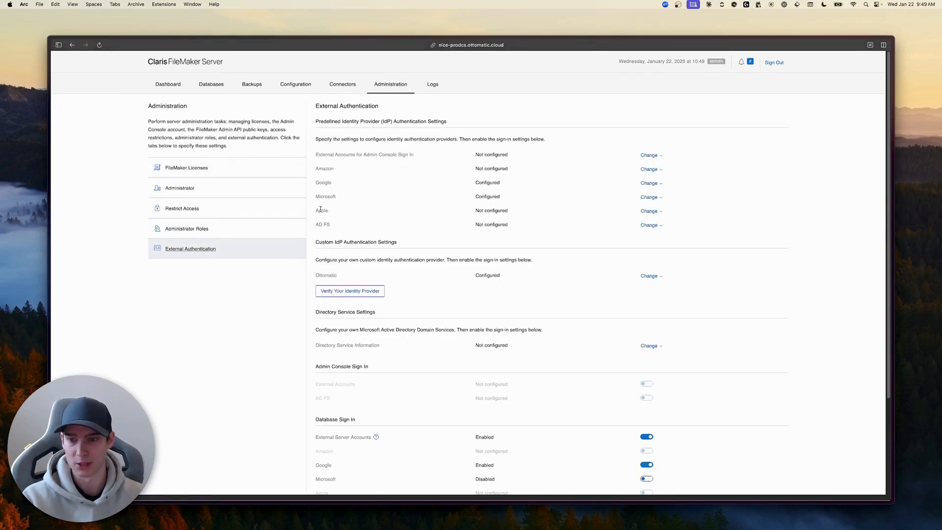
pyautogui.click(649, 197)
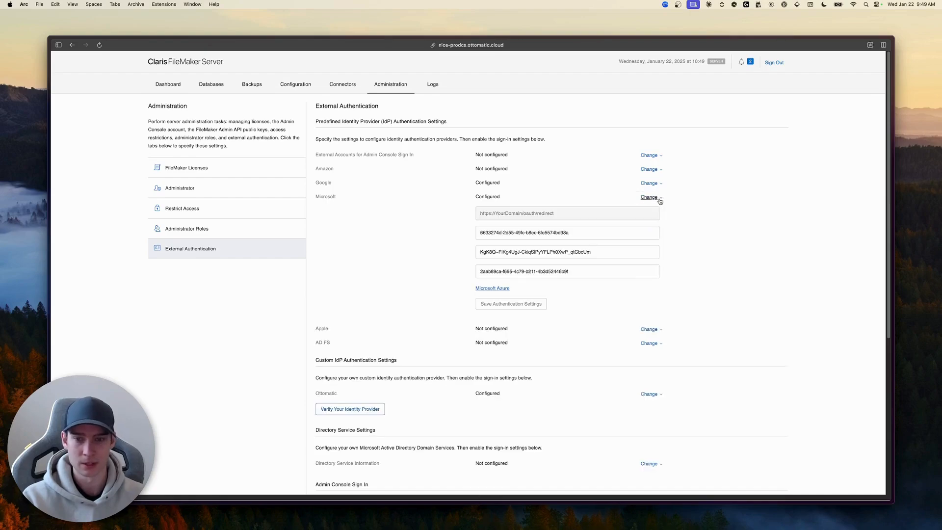
# Step: Clear the existing Azure Application ID, Azure Key and Azure Directory ID from the Microsoft authentication settings
pyautogui.tripleClick(502, 230)
pyautogui.press('BackSpace')
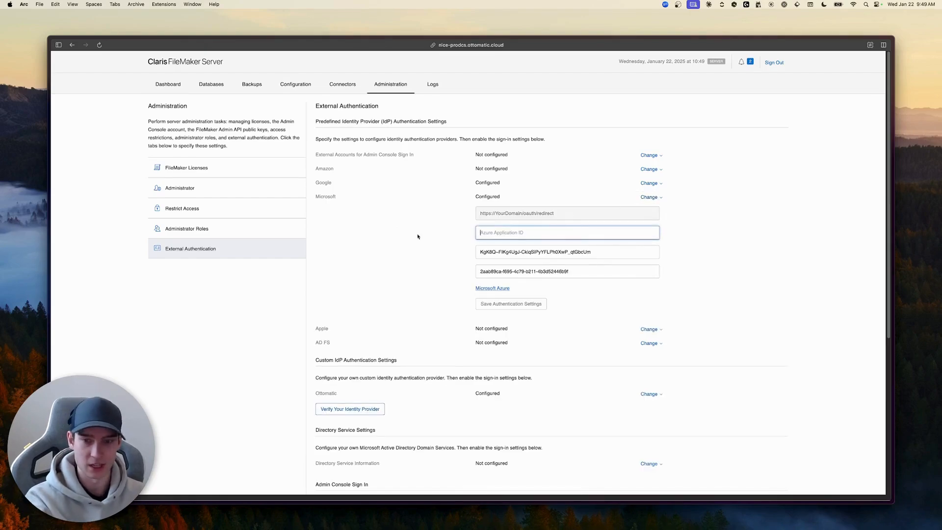
pyautogui.press('Tab')
pyautogui.press('BackSpace')
pyautogui.press('Tab')
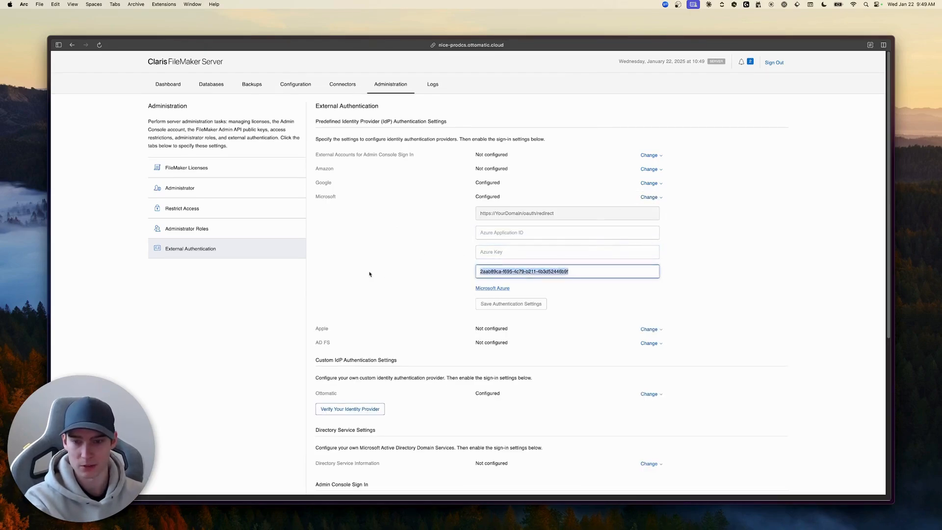
pyautogui.press('BackSpace')
# Step: Fill in the Azure Application ID and Azure Directory ID with Proof Demo's client ID and tenant ID copied from the Azure portal
pyautogui.click(508, 236)
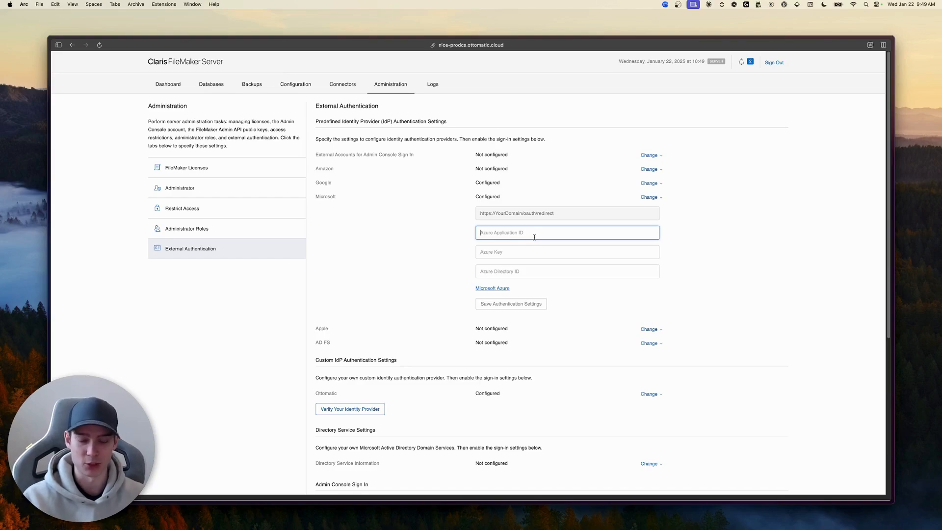
pyautogui.press('super+v')
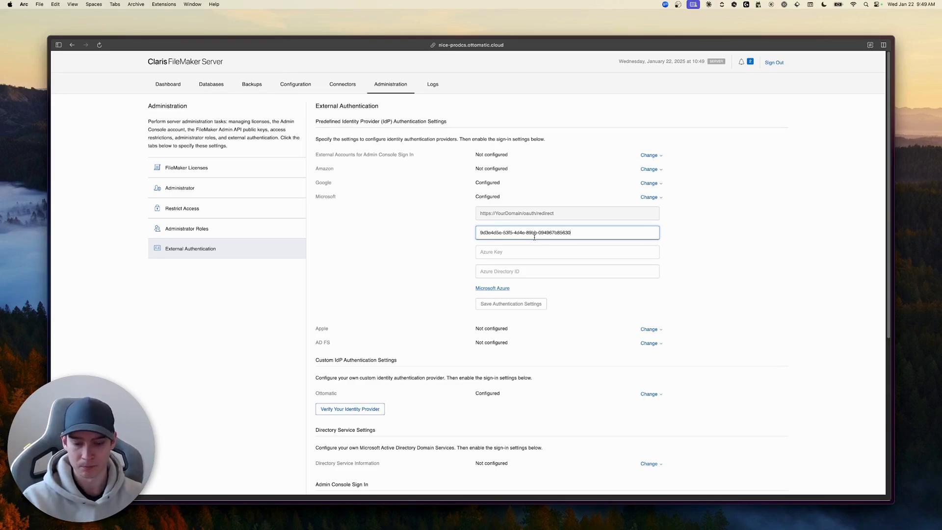
pyautogui.hotkey('ctrl', 'Tab')
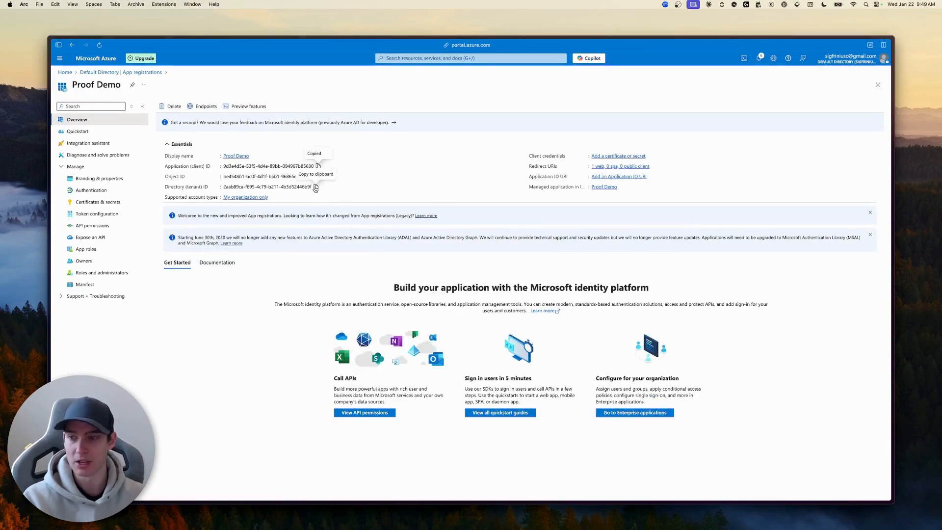
pyautogui.click(316, 187)
pyautogui.hotkey('ctrl', 'Tab')
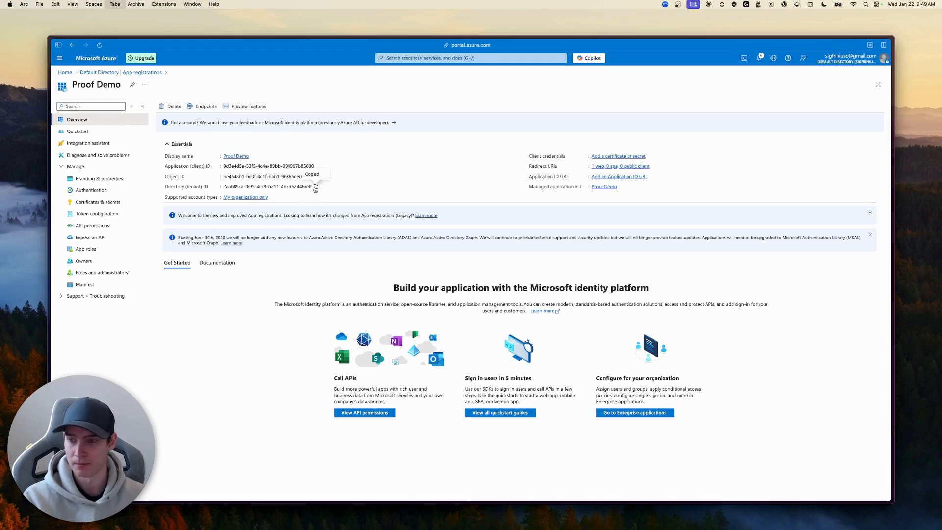
pyautogui.click(527, 270)
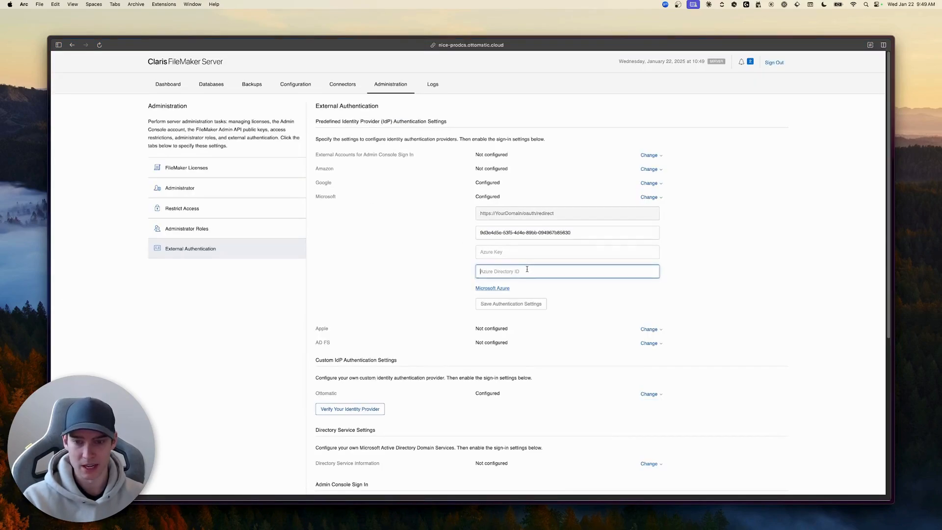
pyautogui.press('super+v')
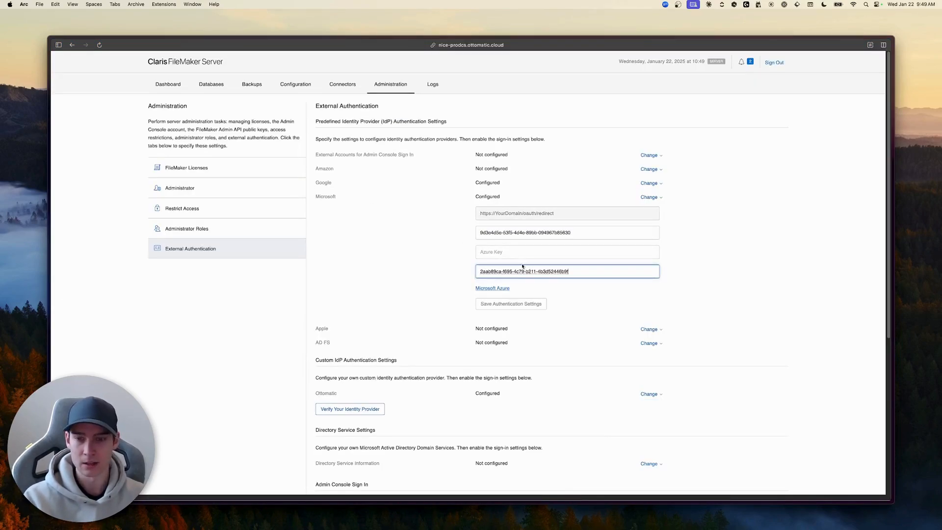
# Step: Switch to Proof Demo in the Azure portal and start a new client secret with the description FileMaker Server
pyautogui.click(510, 252)
pyautogui.hotkey('ctrl', 'Tab')
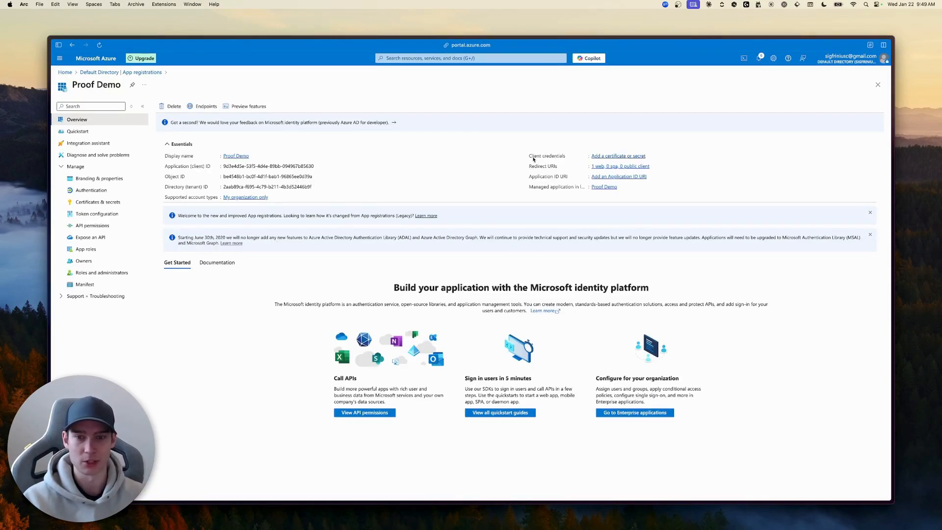
pyautogui.click(629, 157)
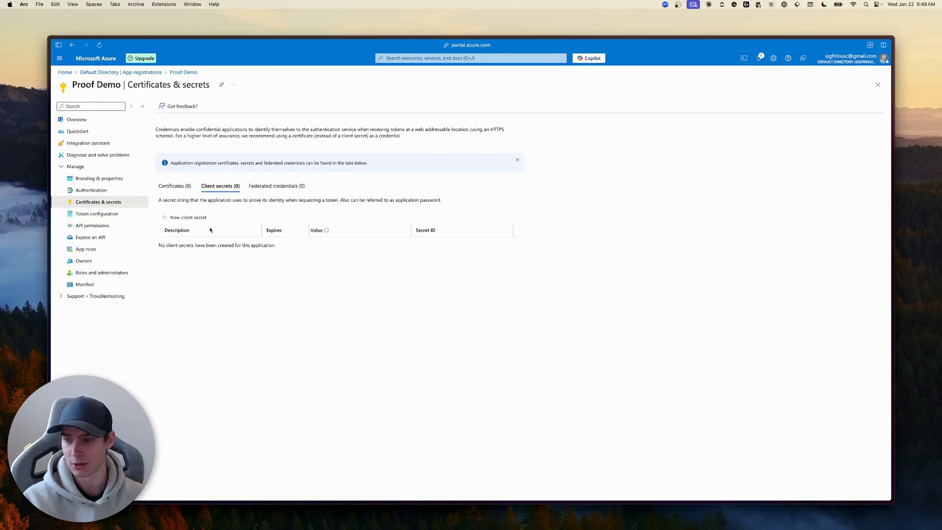
pyautogui.click(182, 219)
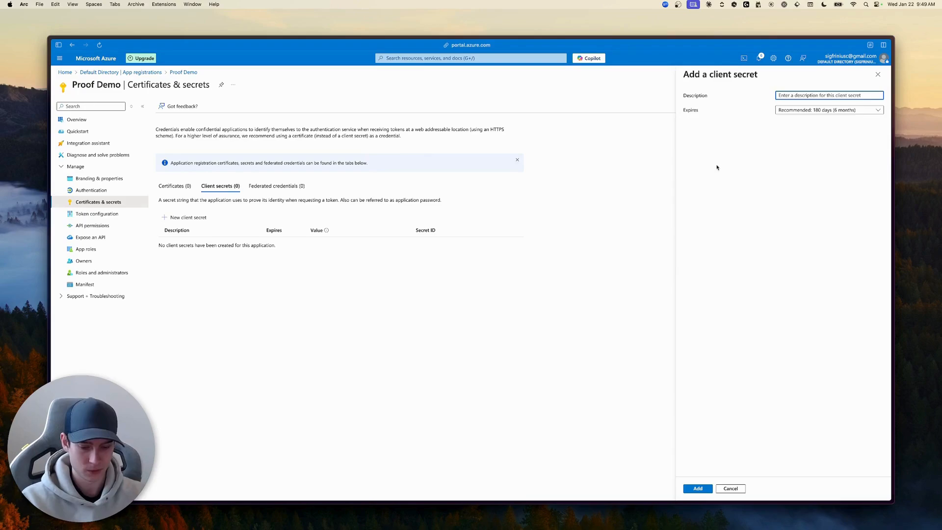
pyautogui.write('FileMaker Se')
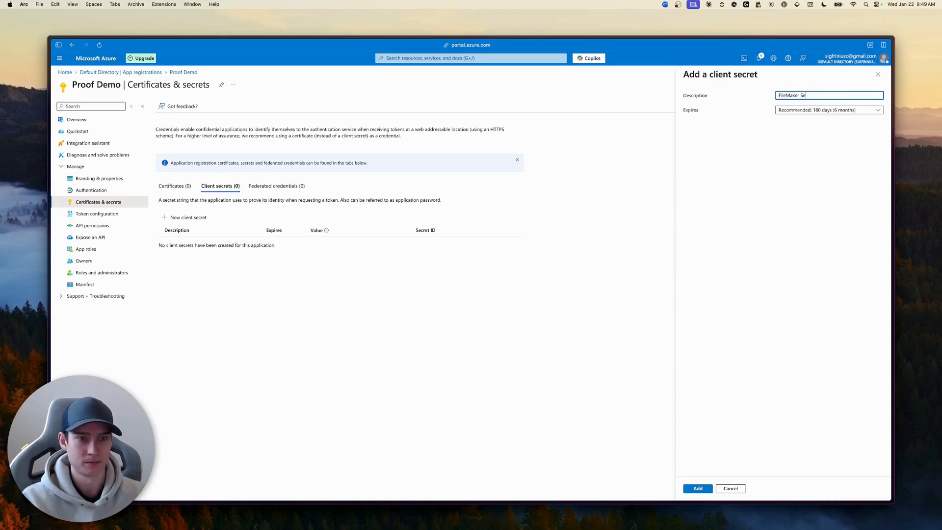
pyautogui.write('rver')
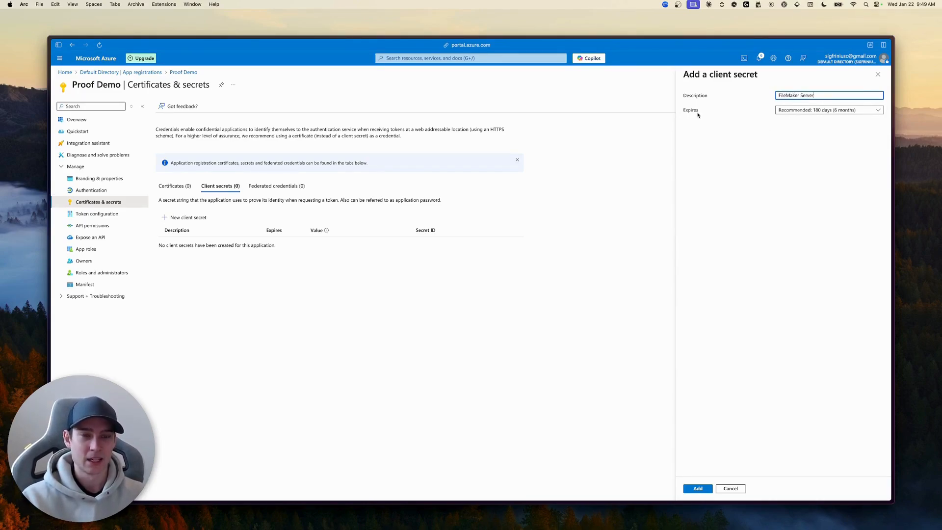
# Step: Review the expiry options, keep the recommended 180 days (6 months) and add the client secret
pyautogui.click(798, 112)
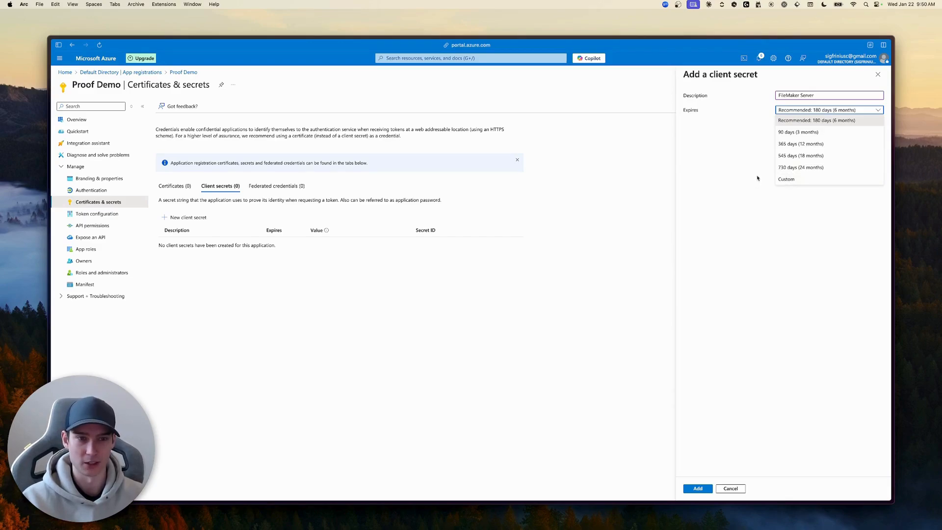
pyautogui.click(754, 111)
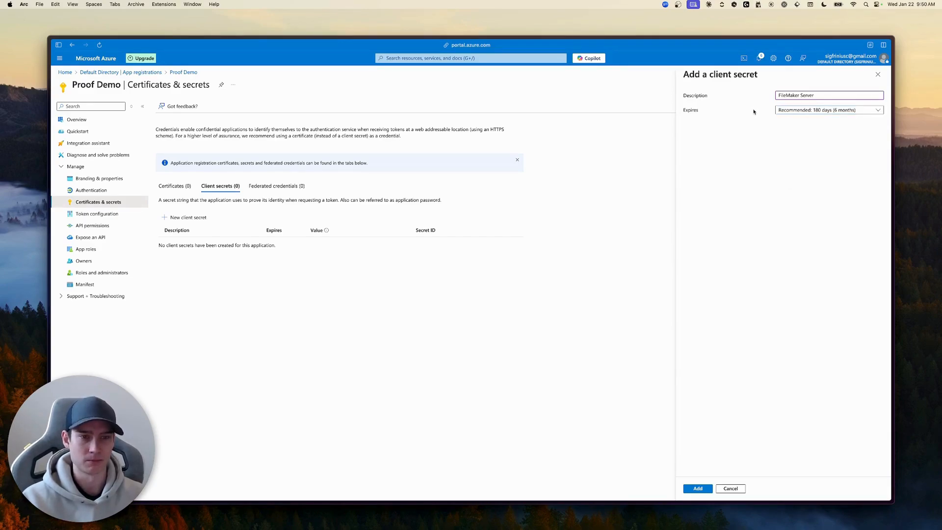
pyautogui.click(799, 112)
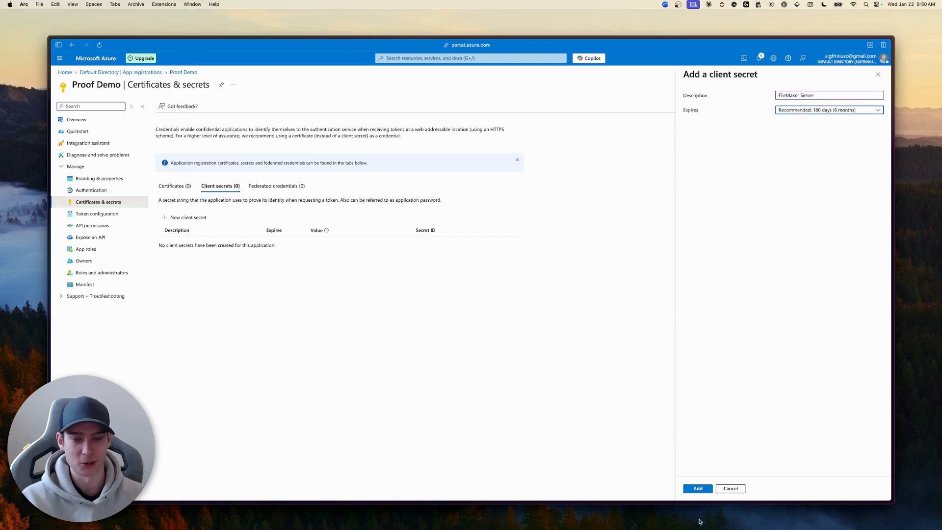
pyautogui.click(698, 489)
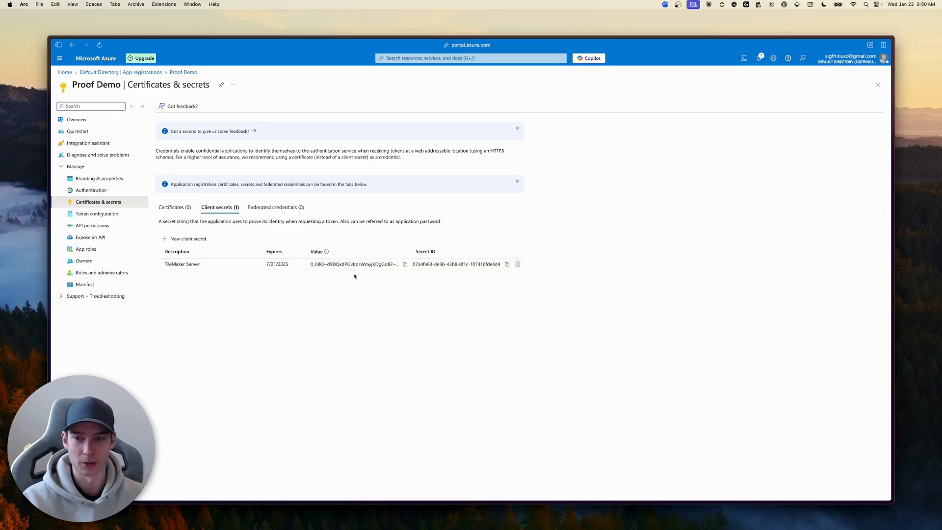
# Step: Copy the new client secret's value into the Azure Key field in FileMaker Server and save the Microsoft authentication settings
pyautogui.click(405, 264)
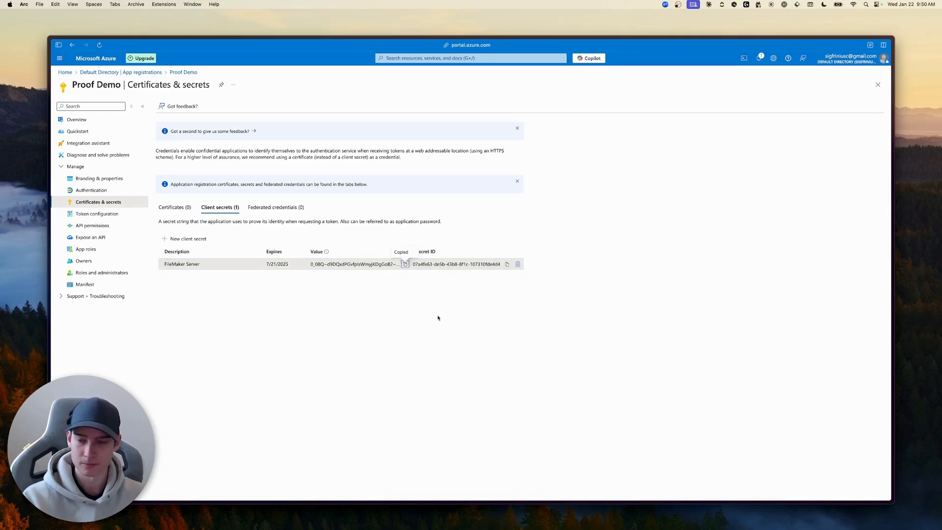
pyautogui.hotkey('ctrl', 'Tab')
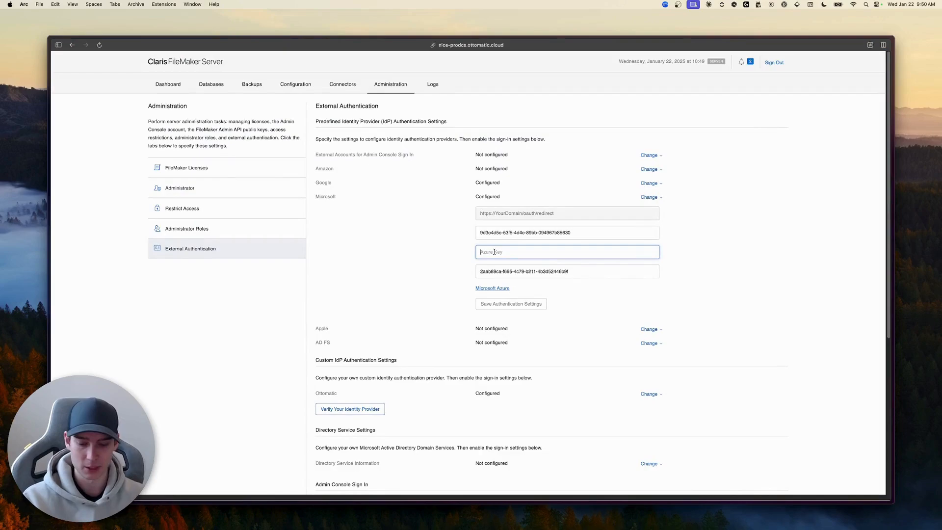
pyautogui.press('super+v')
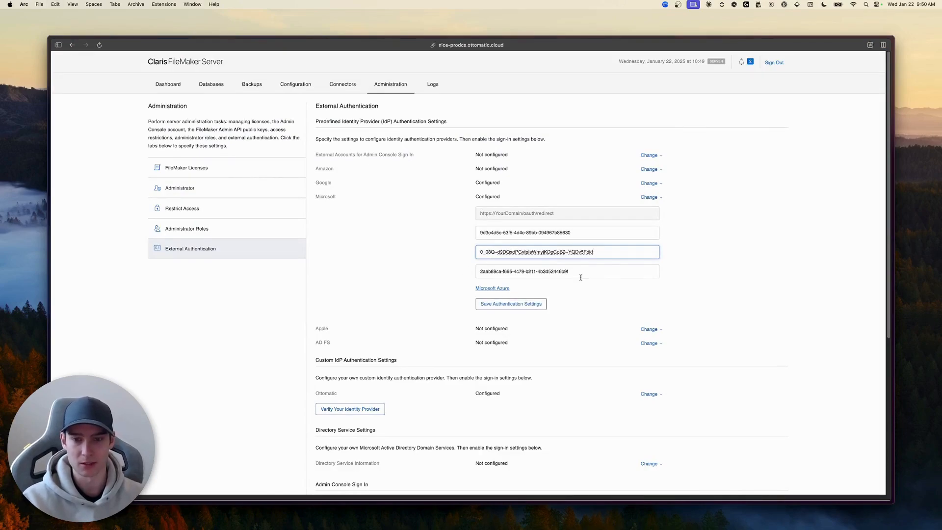
pyautogui.click(501, 305)
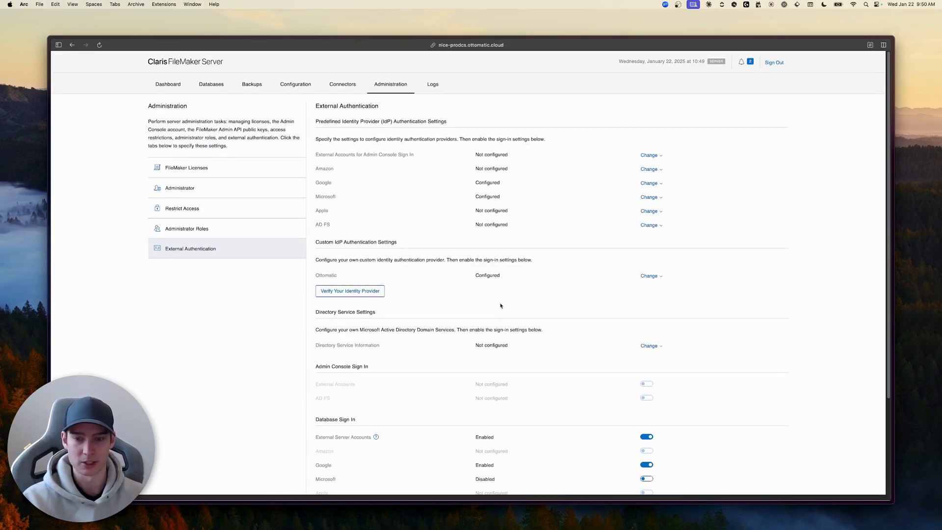
# Step: Enable Microsoft under Database Sign In, and return to Proof Demo's secrets page in the Azure portal
pyautogui.scroll(-5, 524, 260)
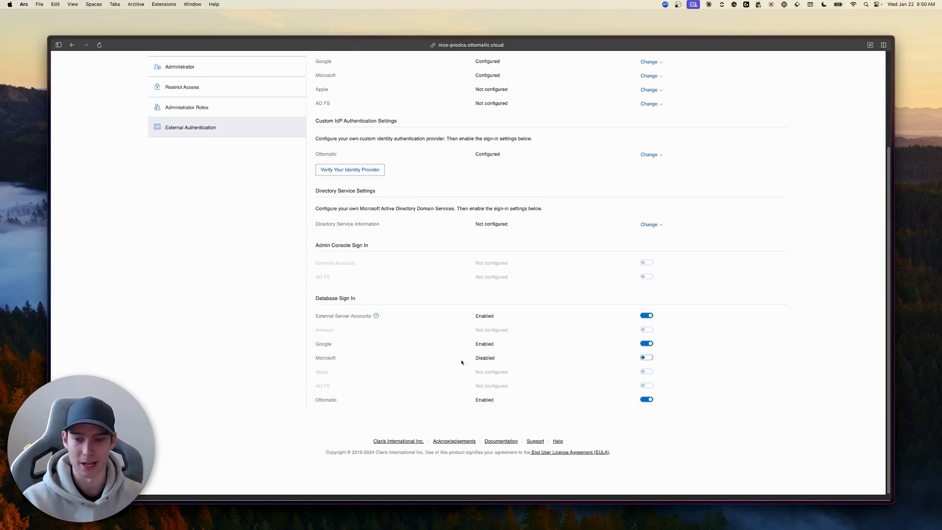
pyautogui.click(643, 357)
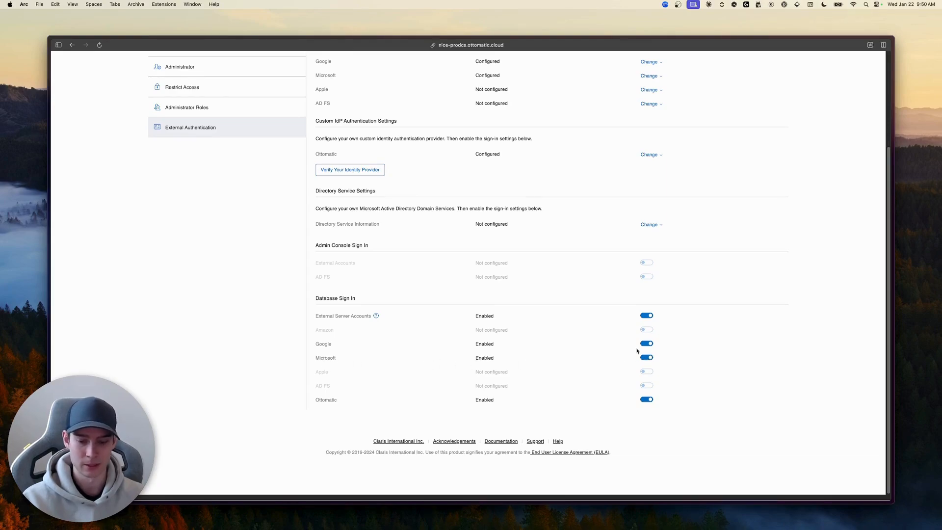
pyautogui.hotkey('ctrl', 'Tab')
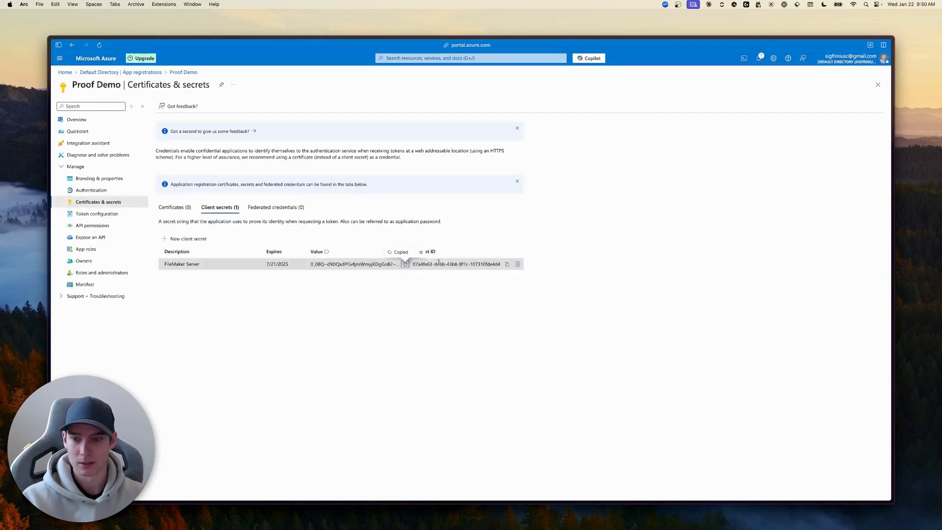